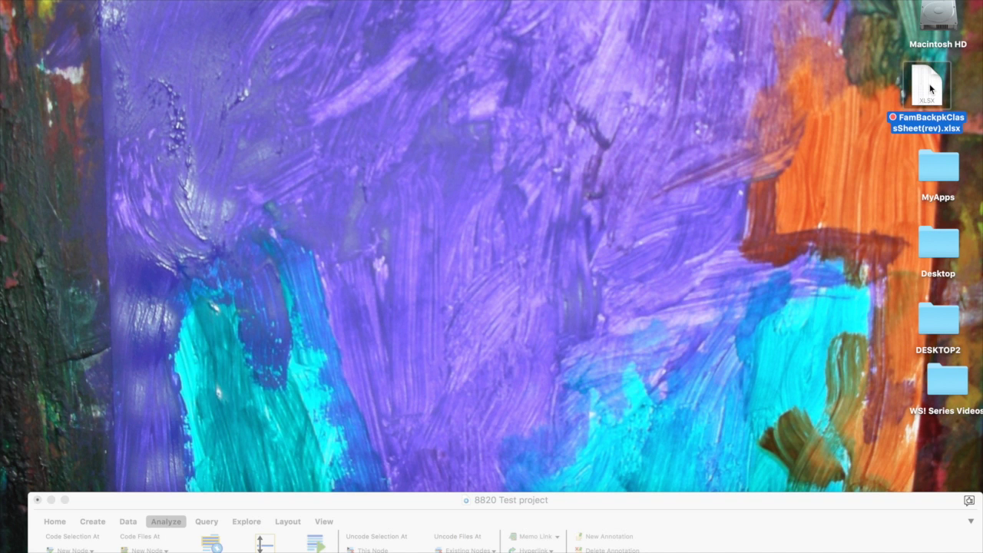
# Open FamBackpkClassSheet(rev).xlsx in Excel and review the children listed on the ShareYes sheet.
pyautogui.doubleClick(929, 89)
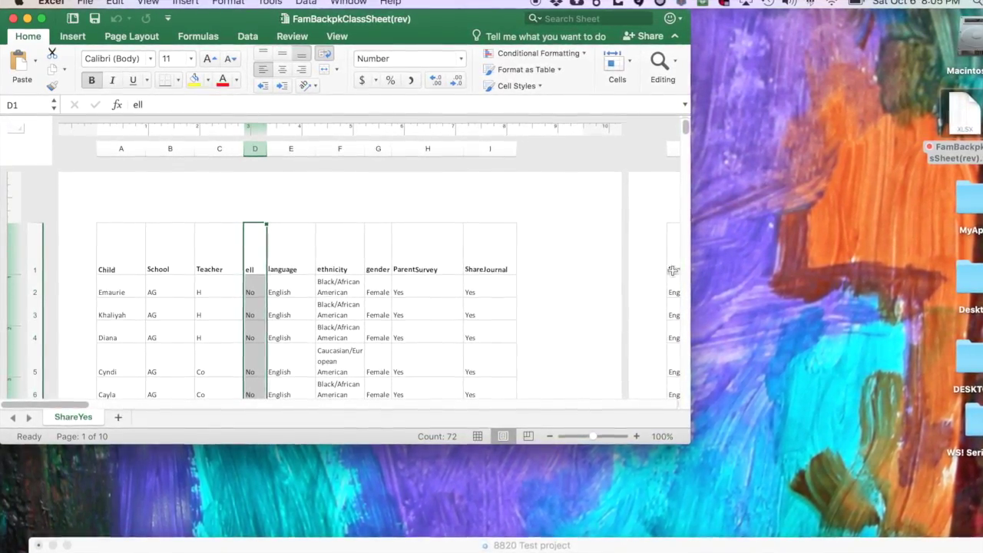
pyautogui.scroll(-2, 604, 277)
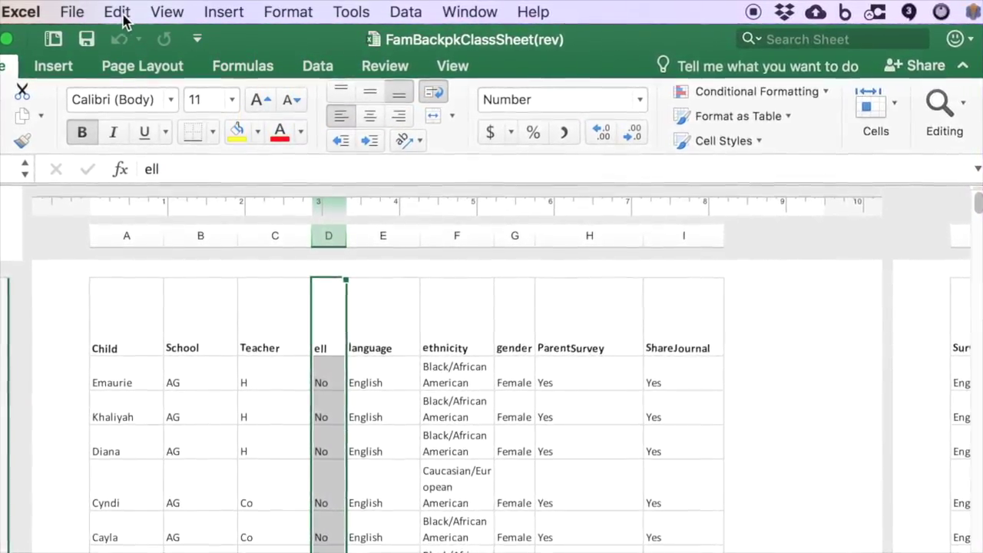
pyautogui.click(65, 13)
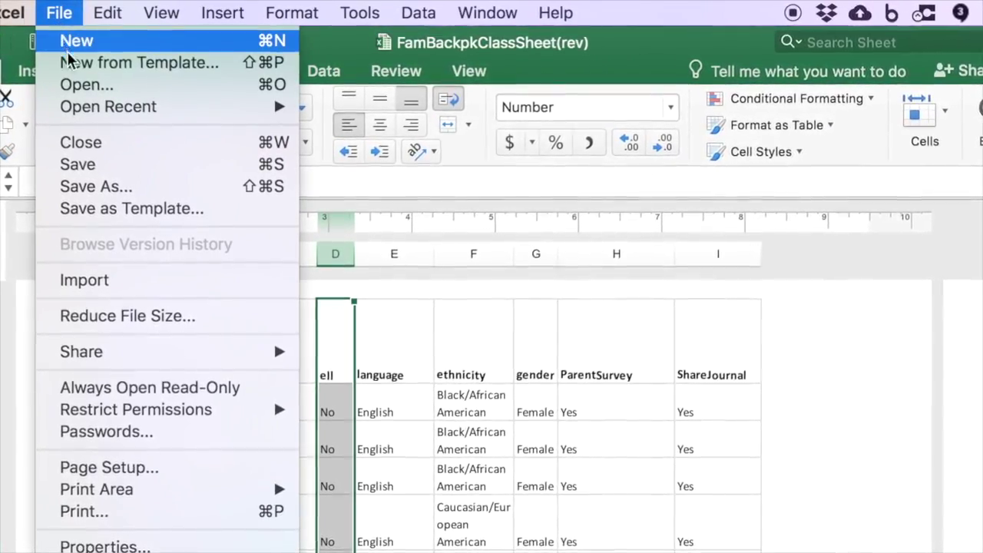
# Save the workbook to the Desktop as a CSV UTF-8 (Comma delimited) file.
pyautogui.click(90, 191)
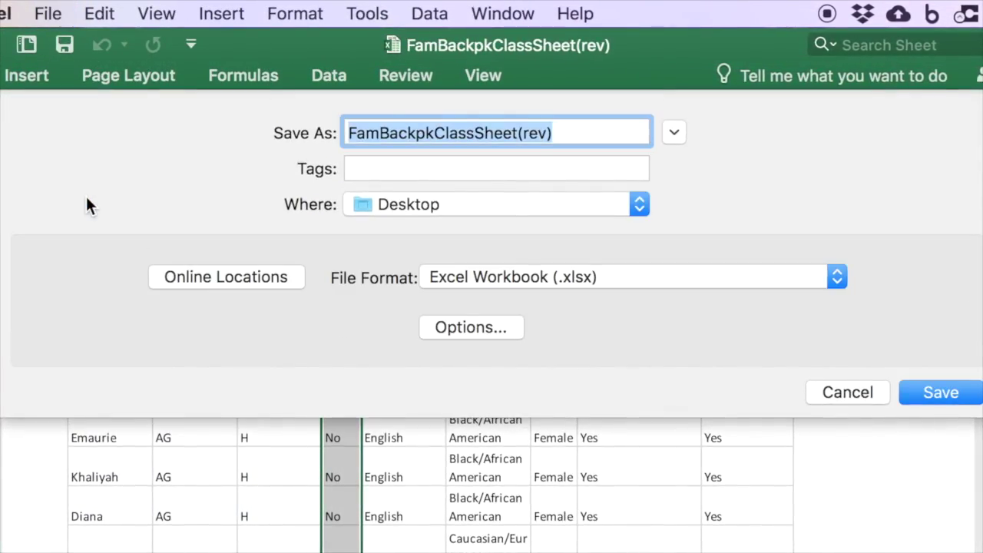
pyautogui.click(768, 276)
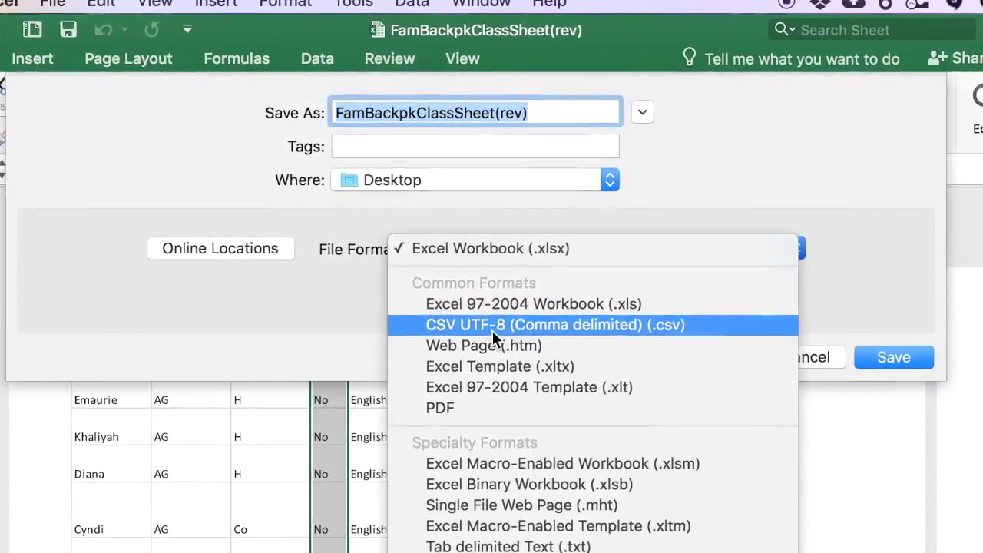
pyautogui.click(525, 361)
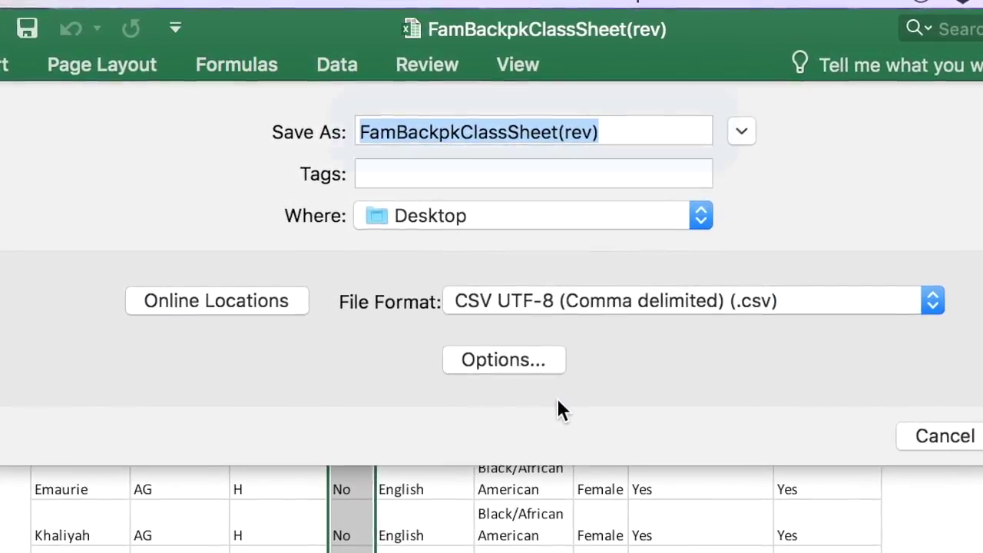
pyautogui.press('Return')
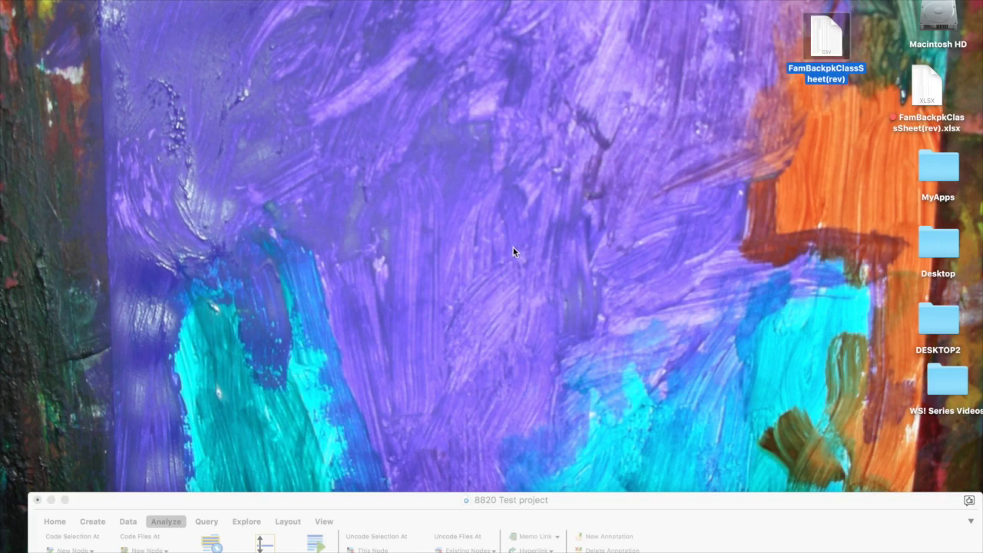
pyautogui.moveTo(405, 503); pyautogui.dragTo(397, 7)
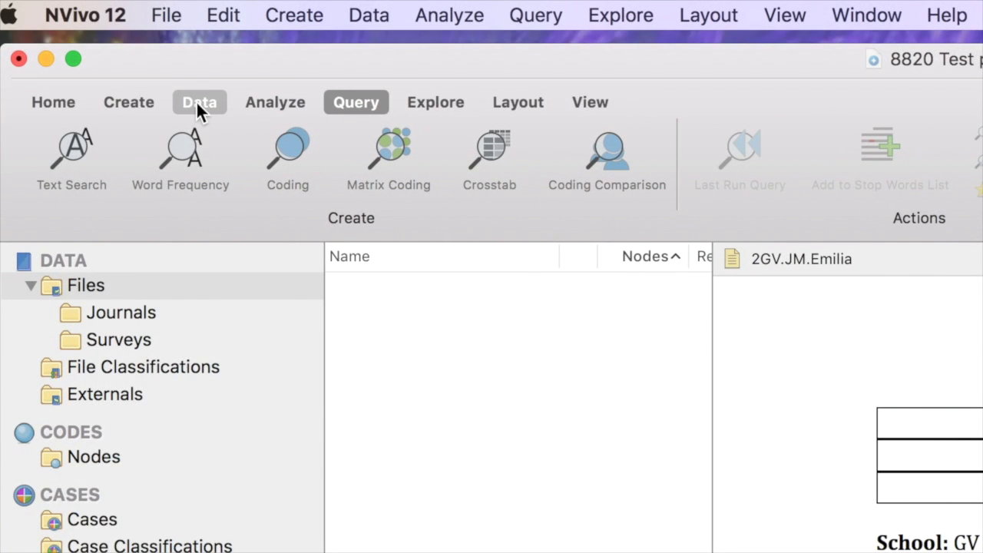
# Choose the Desktop's FamBackpkClassSheet(rev) CSV for classification sheet import.
pyautogui.click(196, 100)
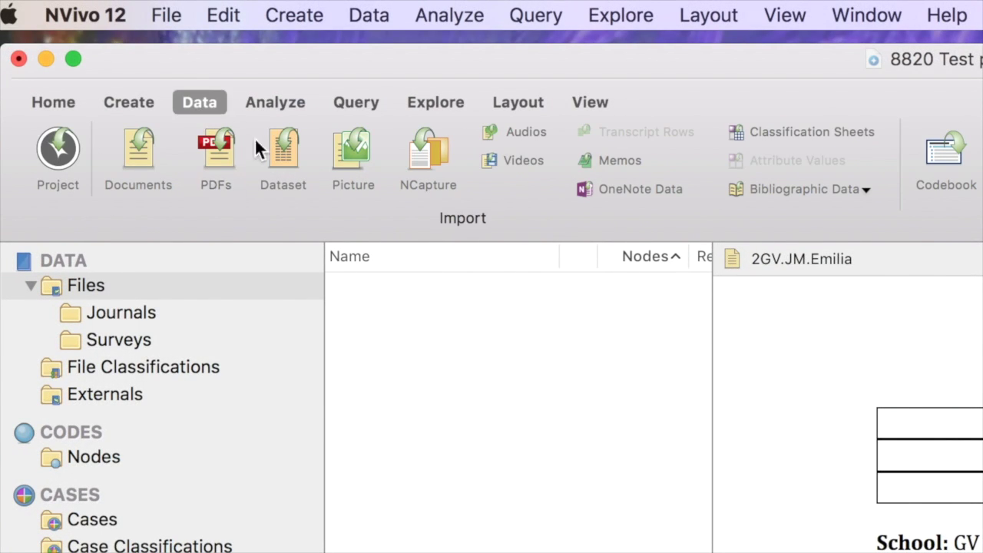
pyautogui.click(751, 133)
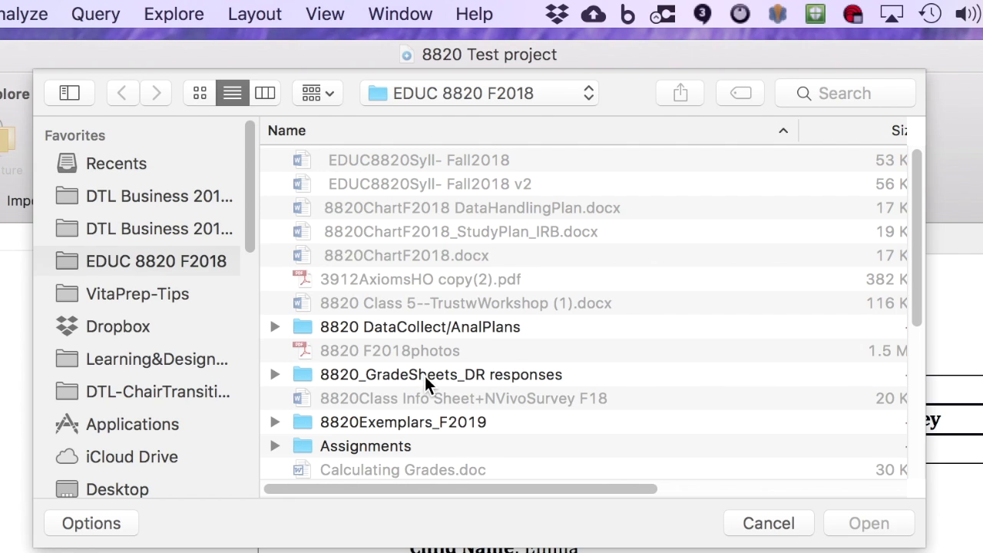
pyautogui.scroll(-3, 424, 375)
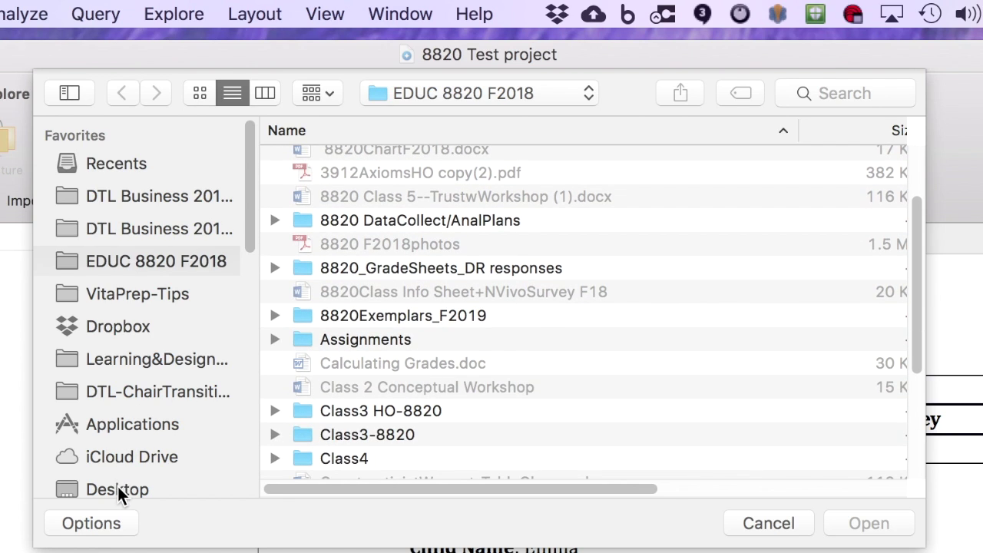
pyautogui.click(121, 489)
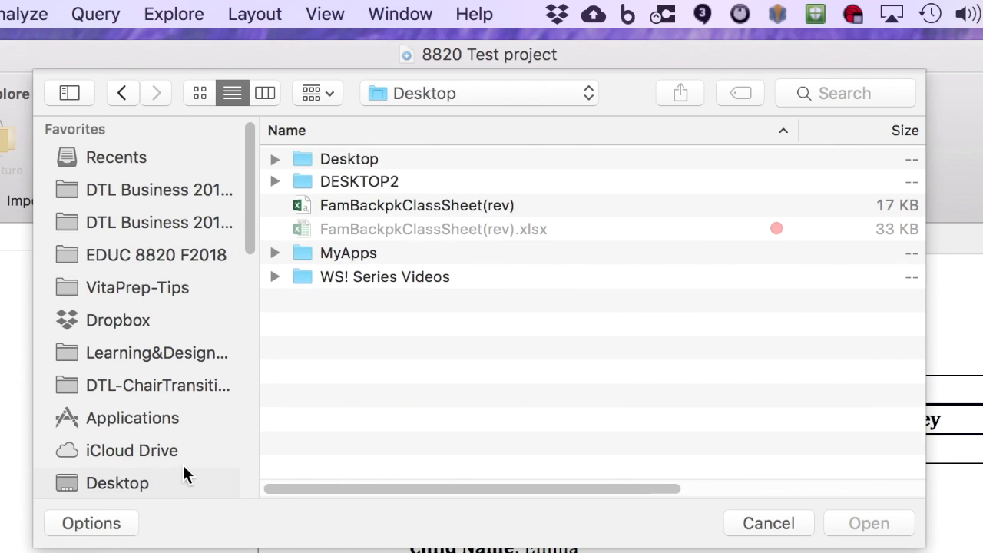
pyautogui.click(355, 203)
pyautogui.click(869, 523)
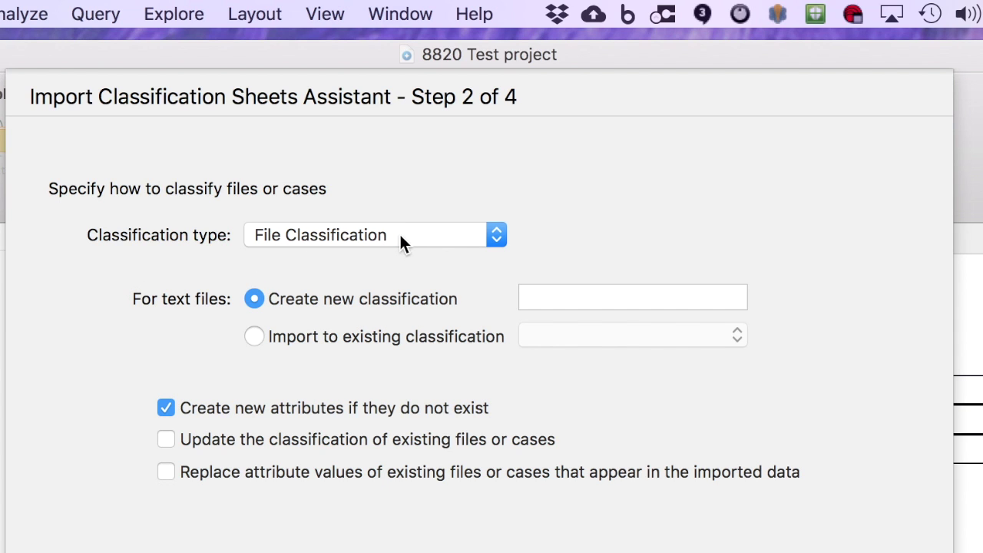
# Set the import to a Case Classification named 'Student'.
pyautogui.click(497, 241)
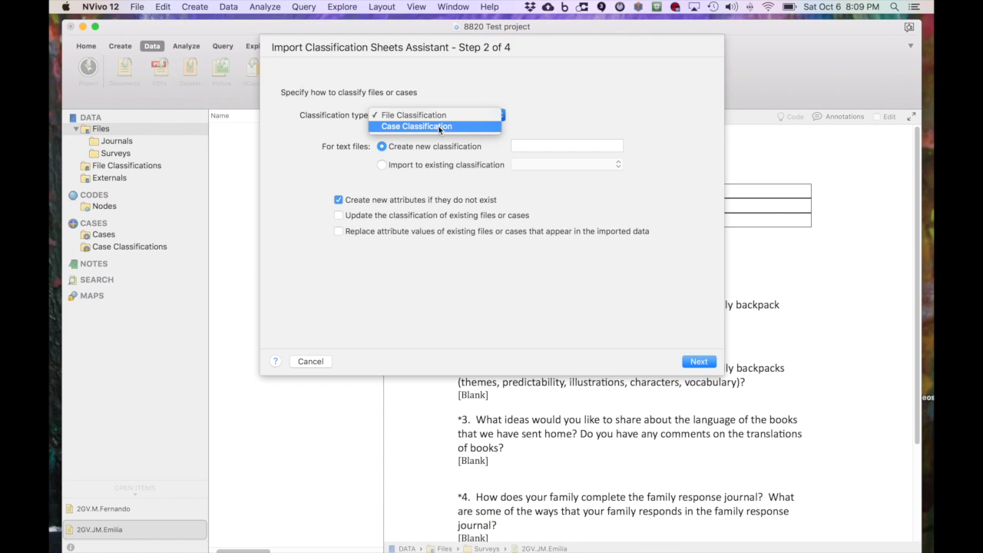
pyautogui.click(439, 128)
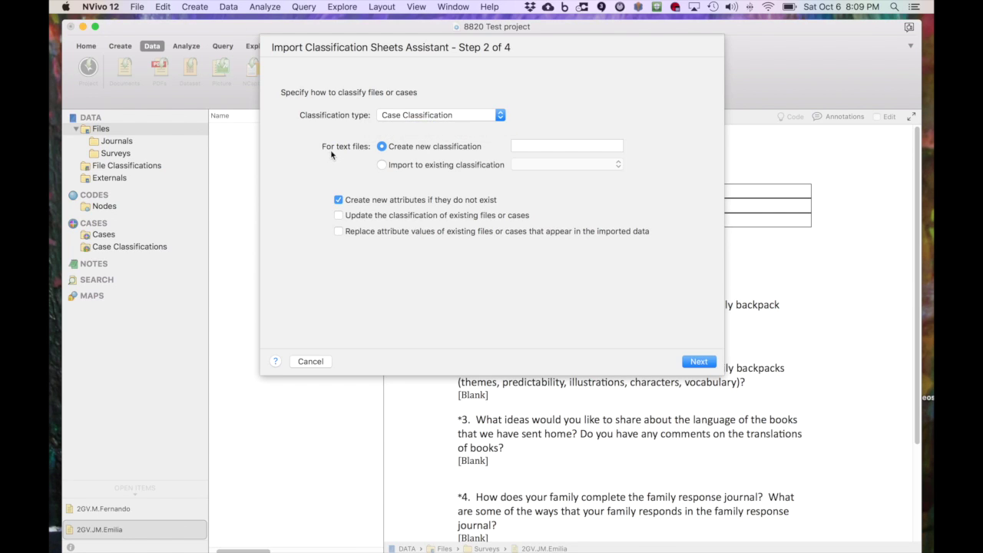
pyautogui.click(533, 147)
pyautogui.write('STuden')
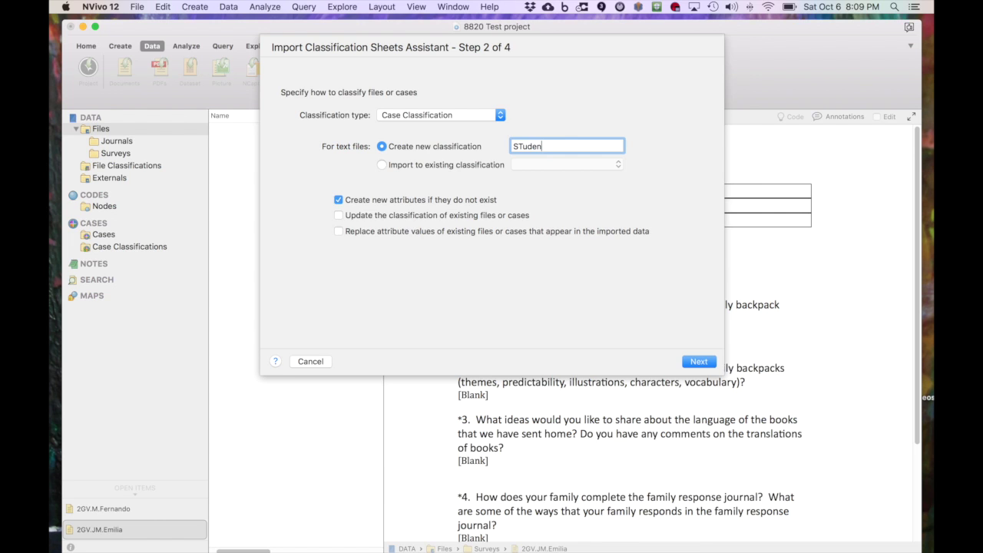
pyautogui.press('BackSpace')
pyautogui.press('BackSpace')
pyautogui.press('BackSpace')
pyautogui.press('BackSpace')
pyautogui.press('BackSpace')
pyautogui.write('tude')
pyautogui.press('BackSpace')
pyautogui.press('BackSpace')
pyautogui.press('BackSpace')
pyautogui.write('udent')
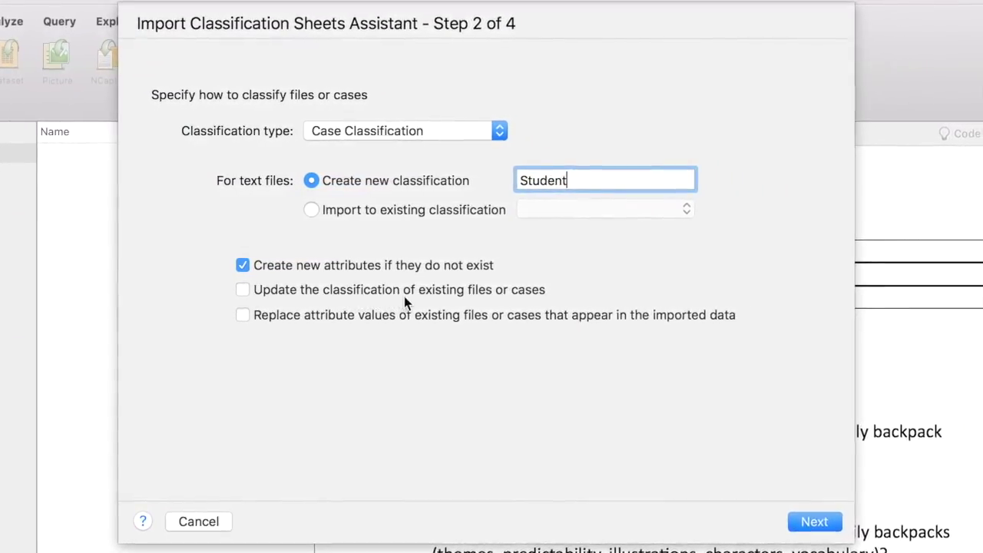
# Accept the remaining assistant settings and run the classification sheet import.
pyautogui.press('Return')
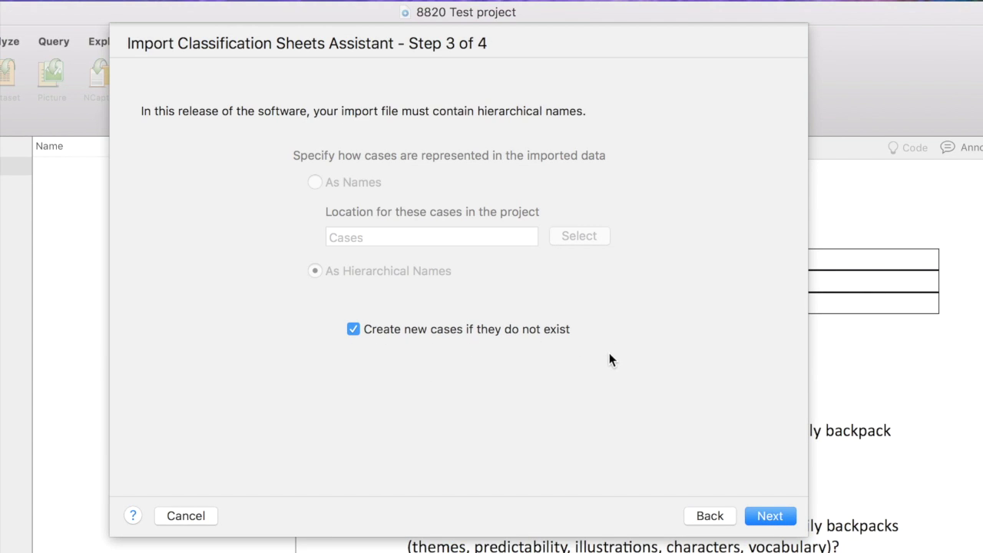
pyautogui.click(769, 517)
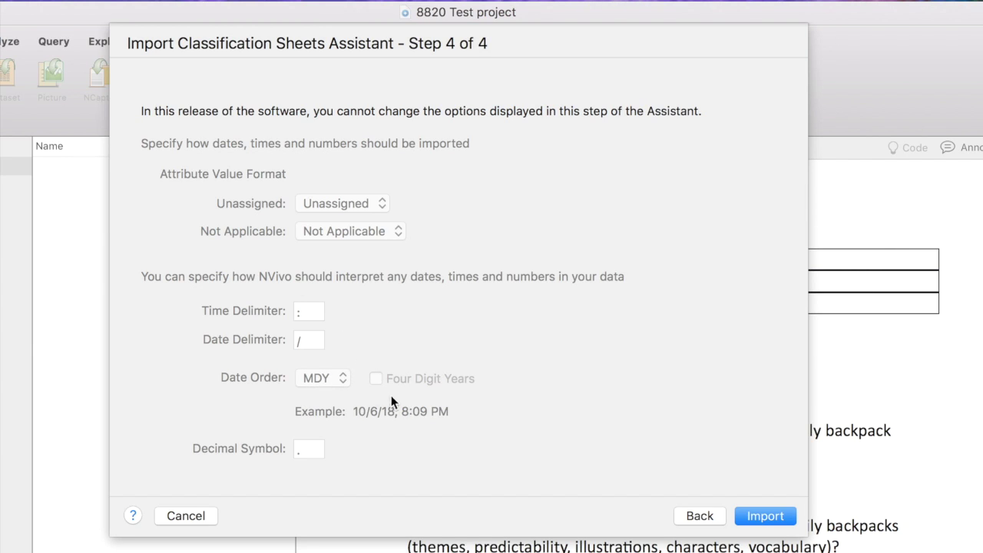
pyautogui.click(766, 516)
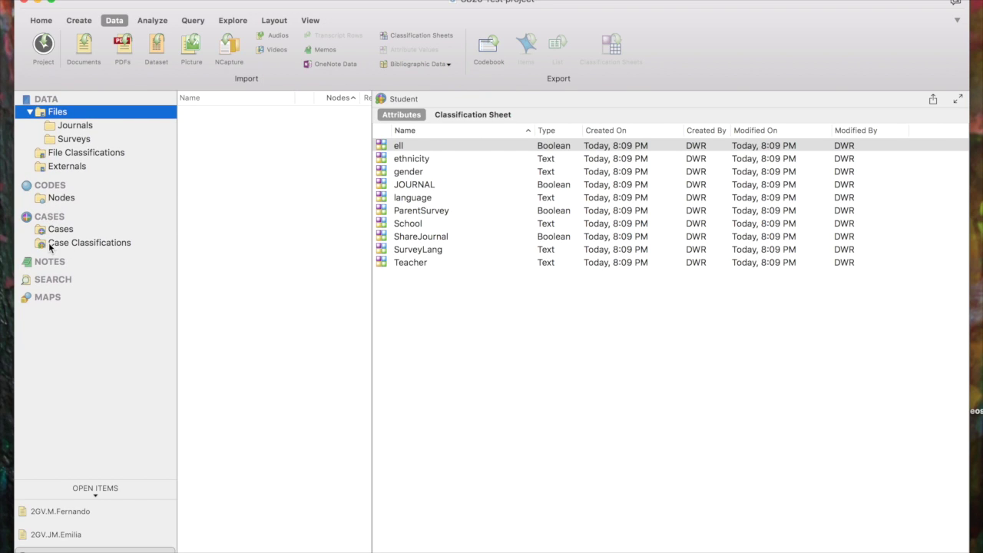
# Show the Student classification sheet under Case Classifications.
pyautogui.click(53, 242)
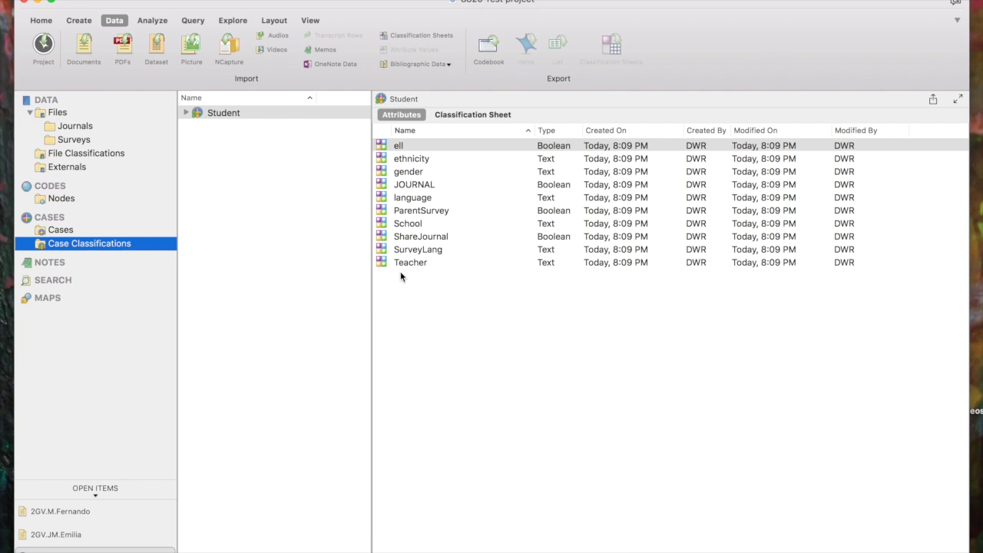
pyautogui.click(459, 115)
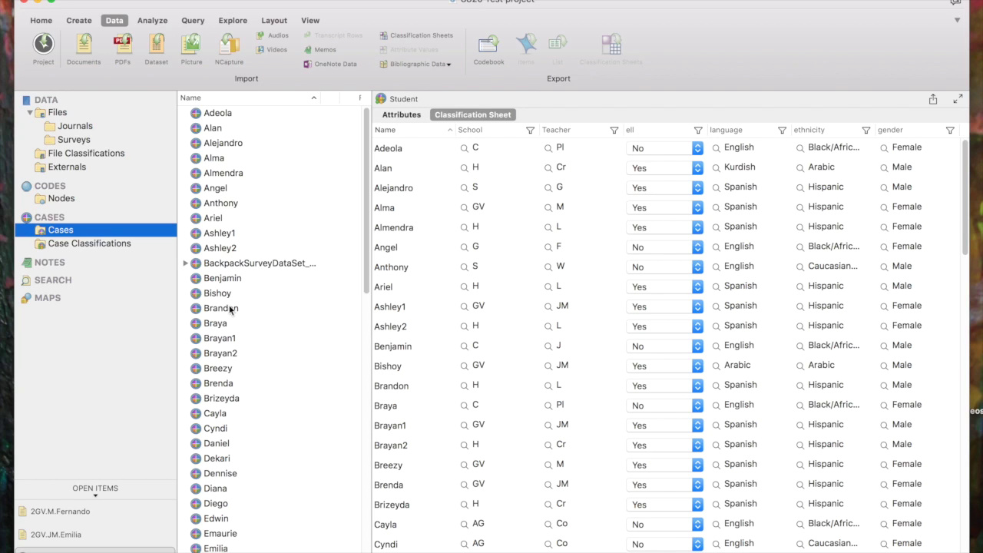
# View the Adeola case's properties with Get Info, then return to the classifications.
pyautogui.rightClick(220, 115)
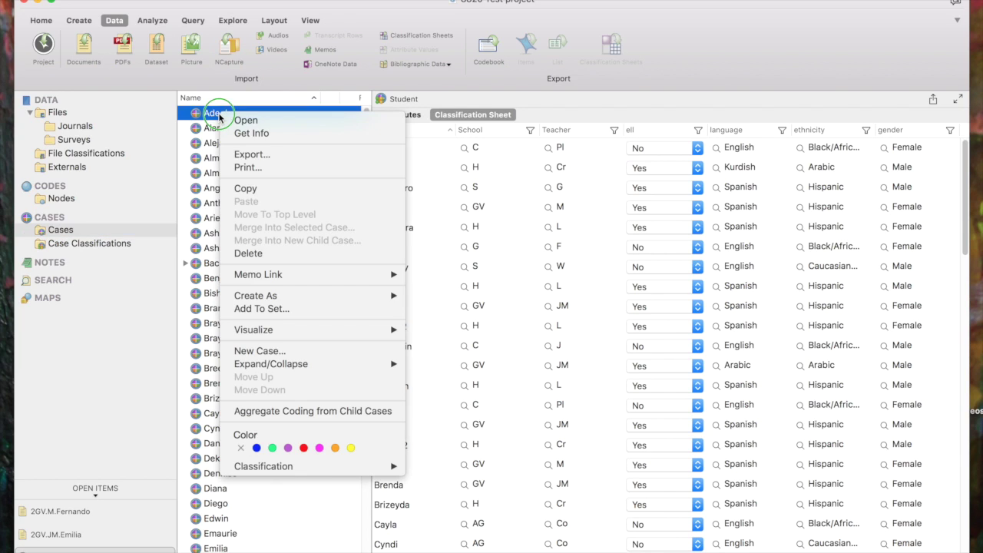
pyautogui.click(245, 132)
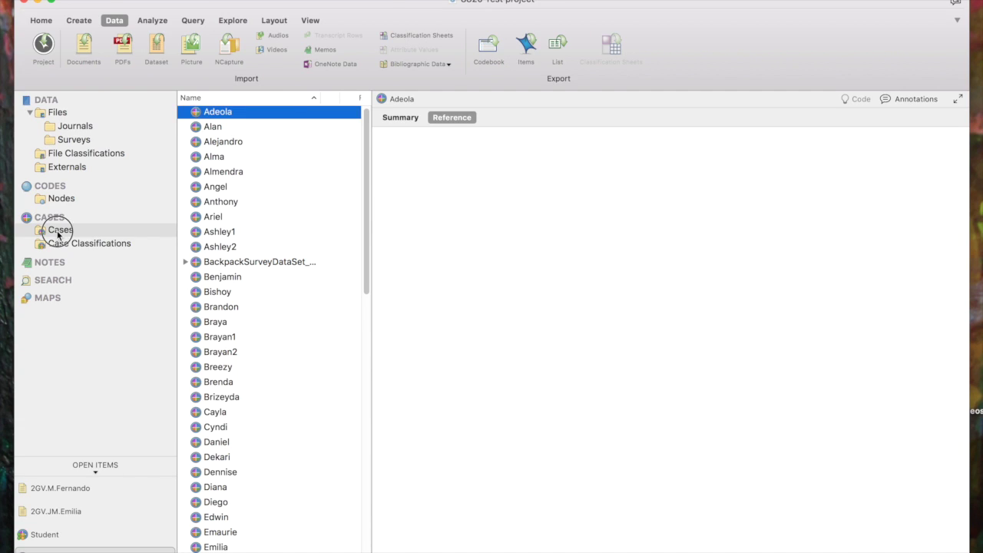
pyautogui.click(57, 230)
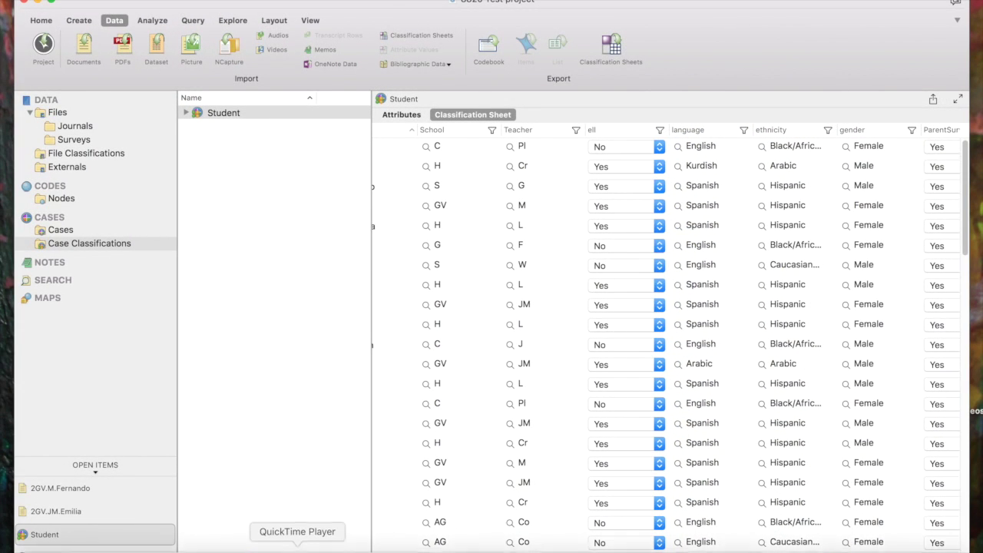
# Open the Student classification's attribute list, then display the Cases folder.
pyautogui.click(209, 114)
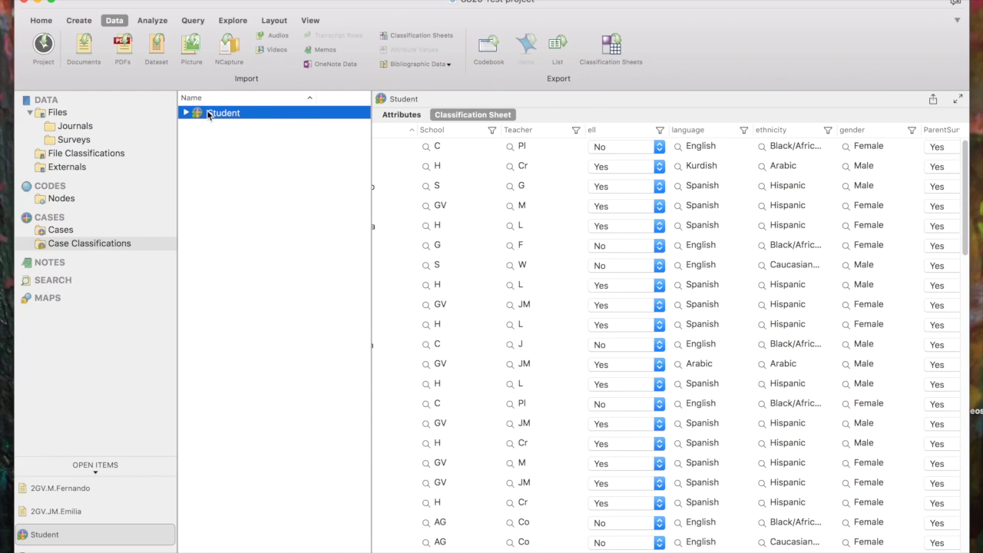
pyautogui.doubleClick(208, 114)
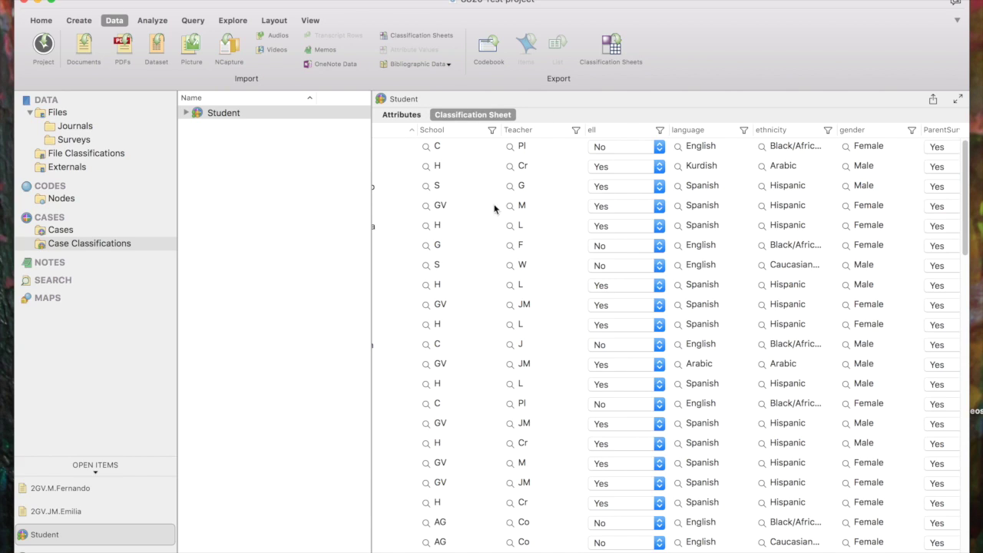
pyautogui.click(399, 115)
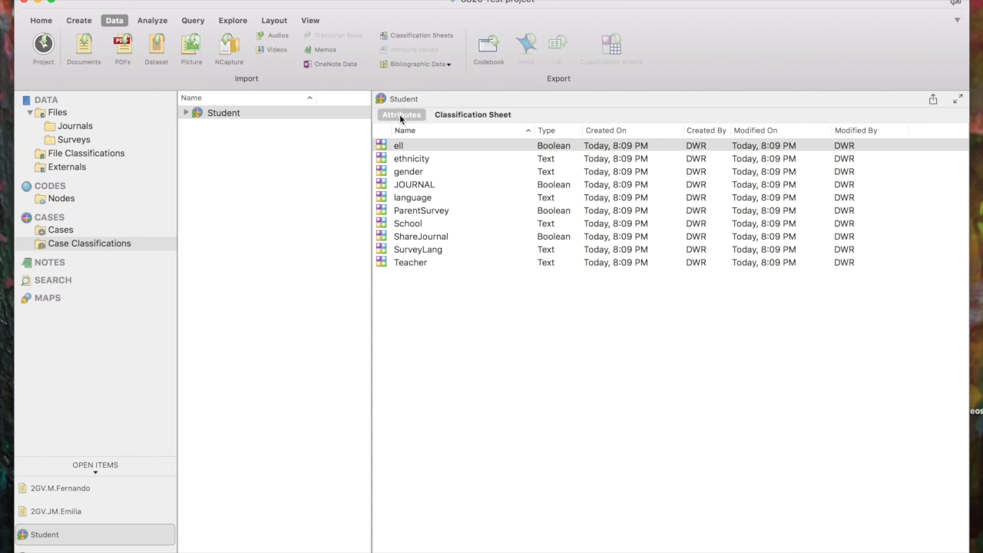
pyautogui.click(53, 231)
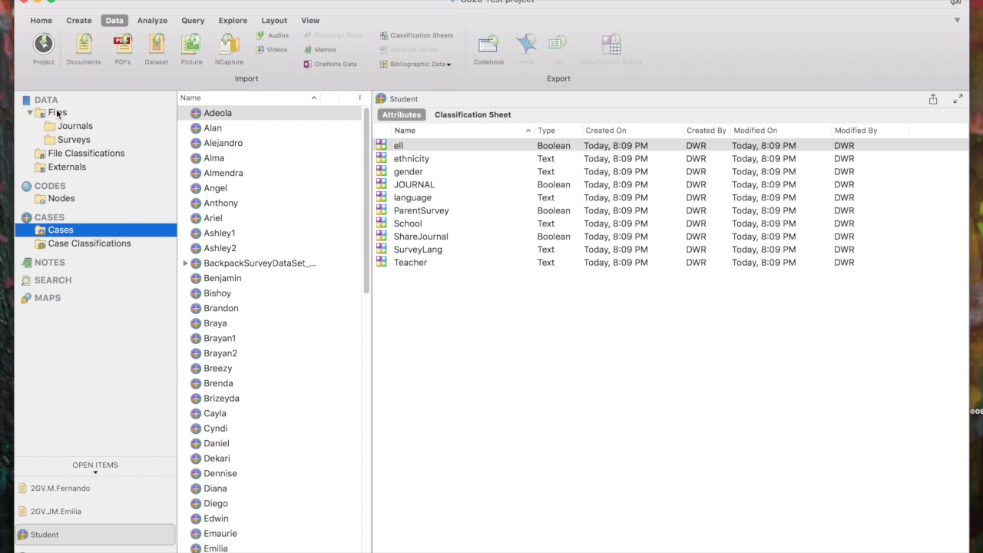
# Open the 2G.F.Imari survey from the Surveys folder and select its row.
pyautogui.click(70, 141)
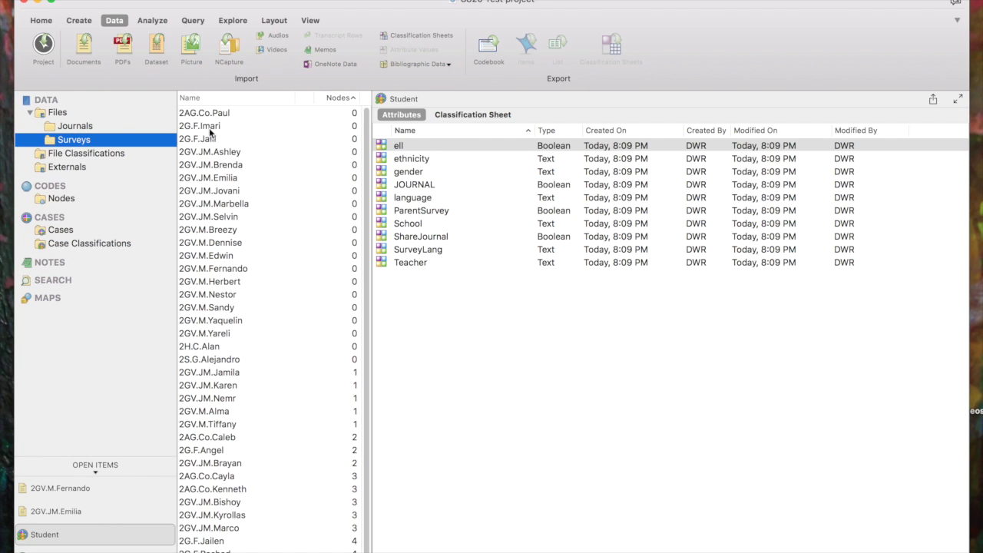
pyautogui.doubleClick(207, 127)
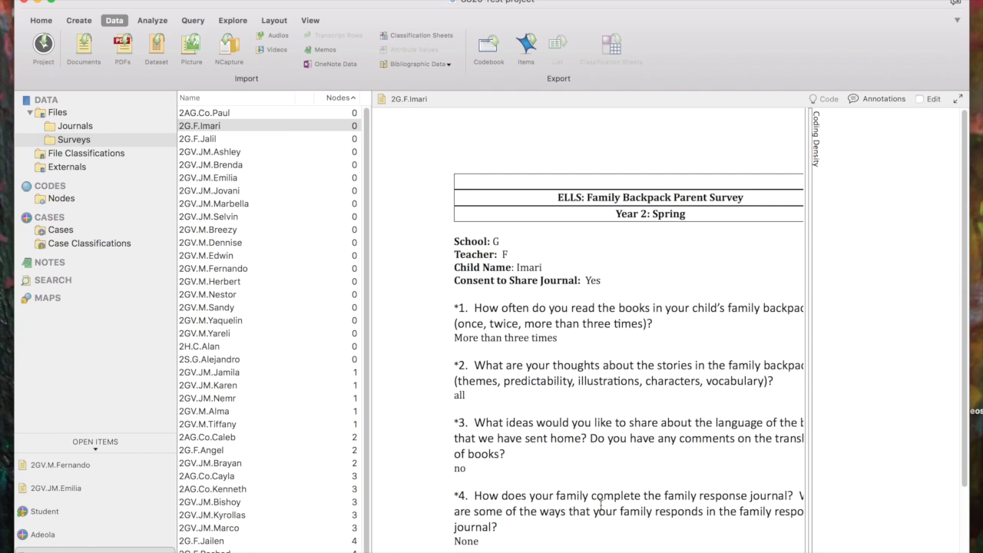
pyautogui.click(208, 129)
pyautogui.rightClick(207, 126)
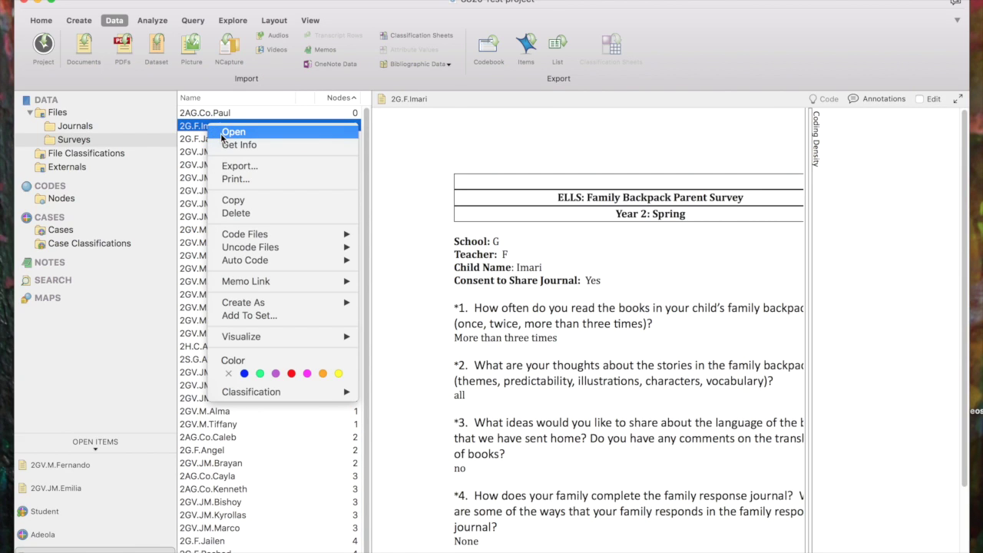
# Code the 2G.F.Imari file at the existing Imari case.
pyautogui.moveTo(238, 235)
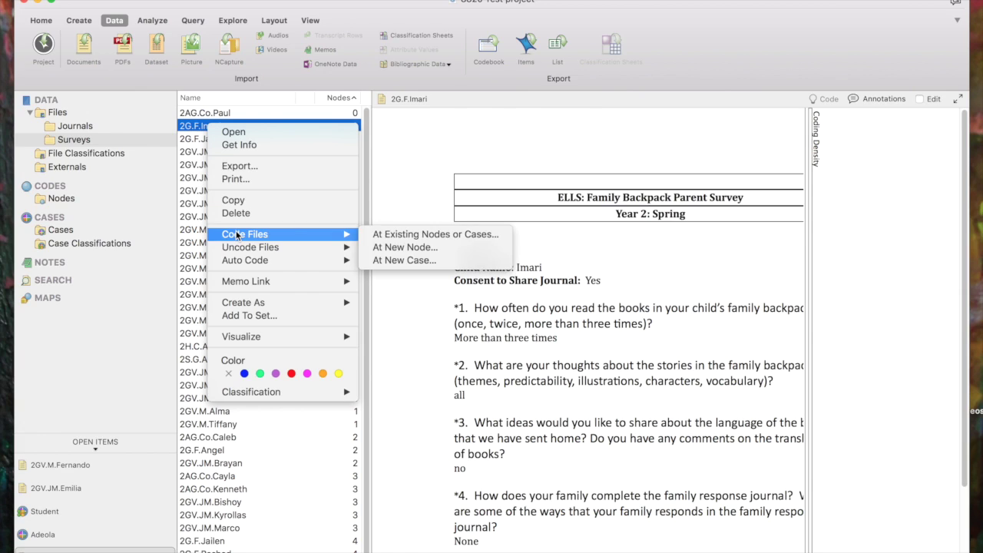
pyautogui.click(421, 233)
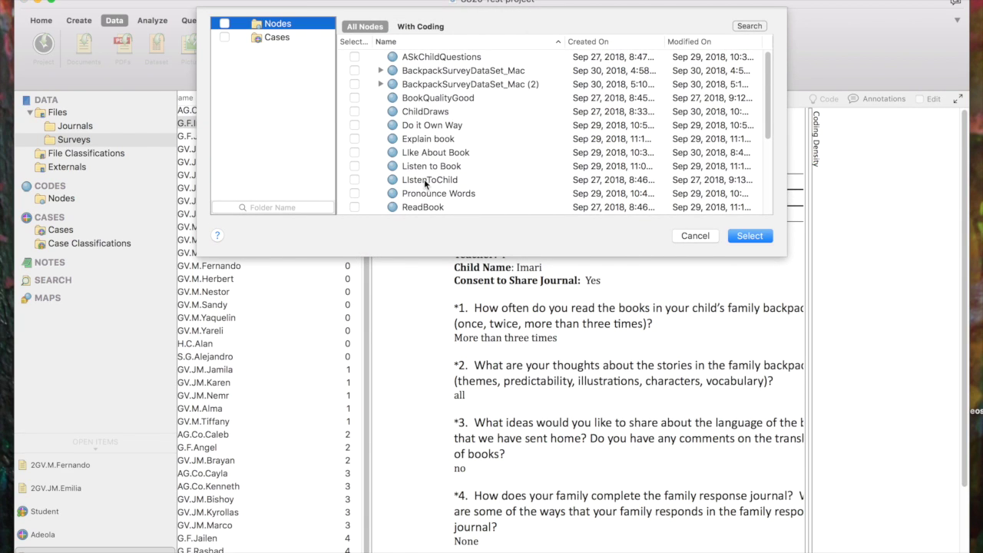
pyautogui.click(274, 38)
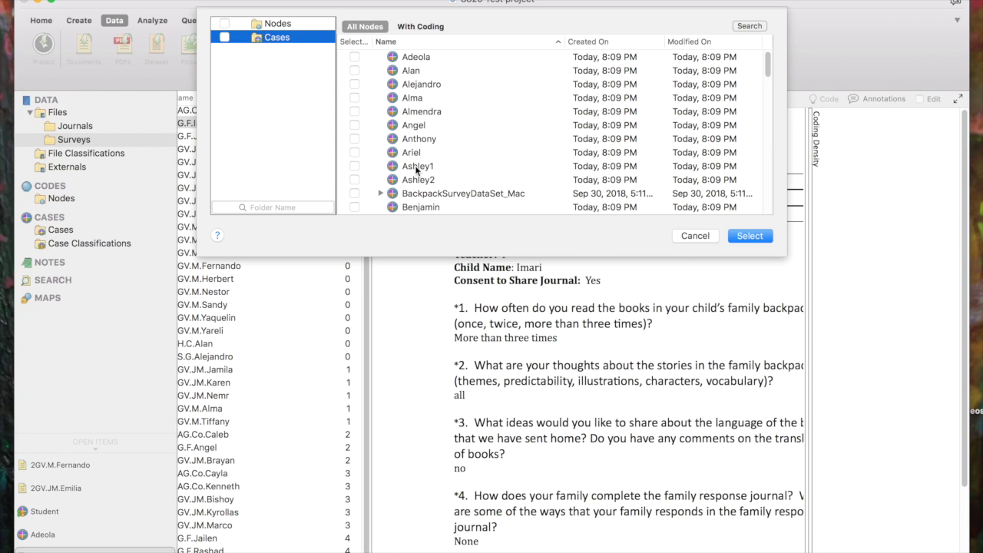
pyautogui.scroll(-6, 415, 170)
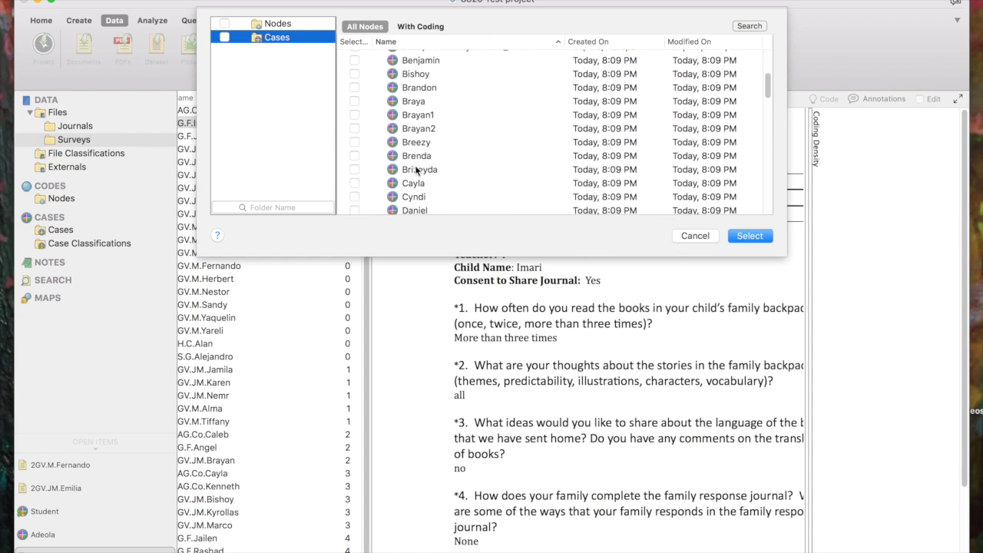
pyautogui.scroll(-8, 415, 170)
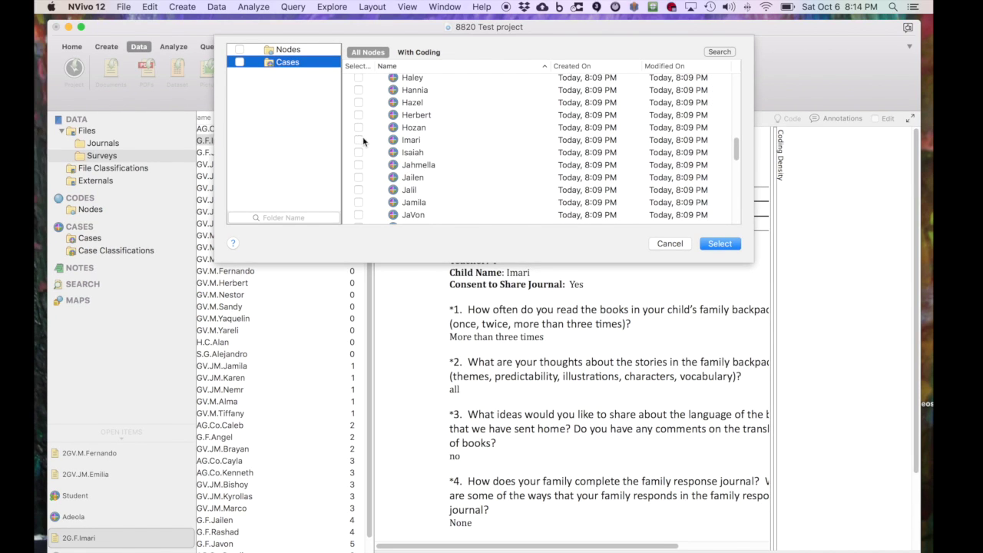
pyautogui.click(358, 140)
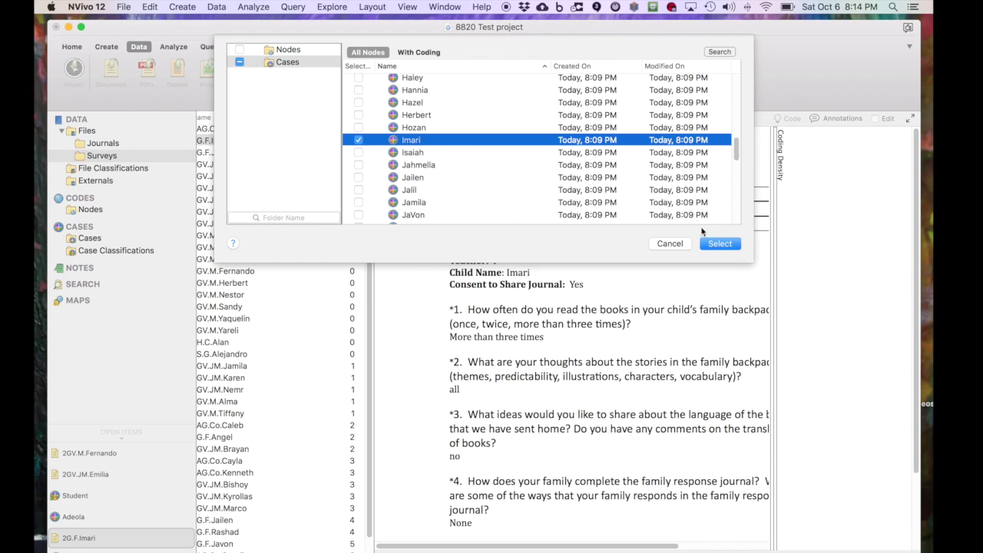
pyautogui.click(720, 243)
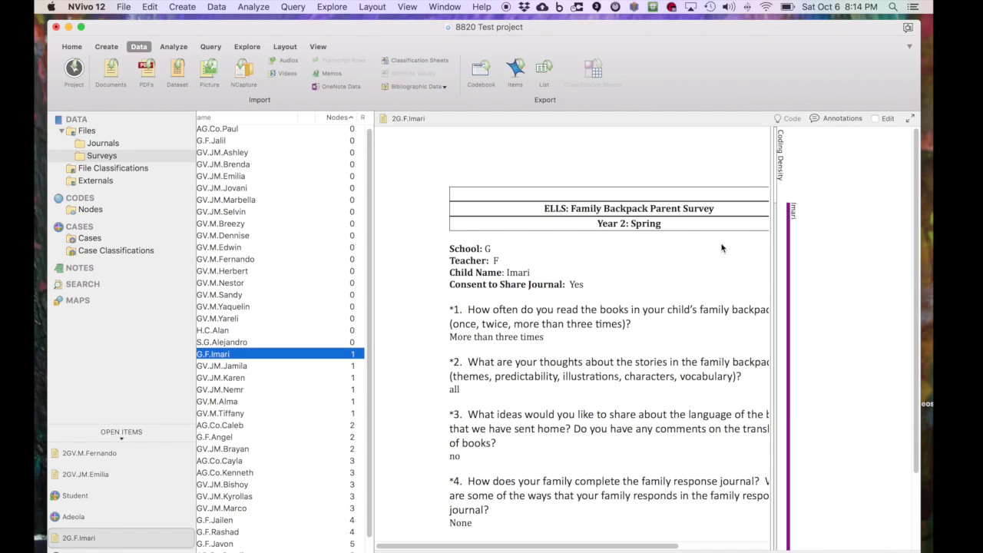